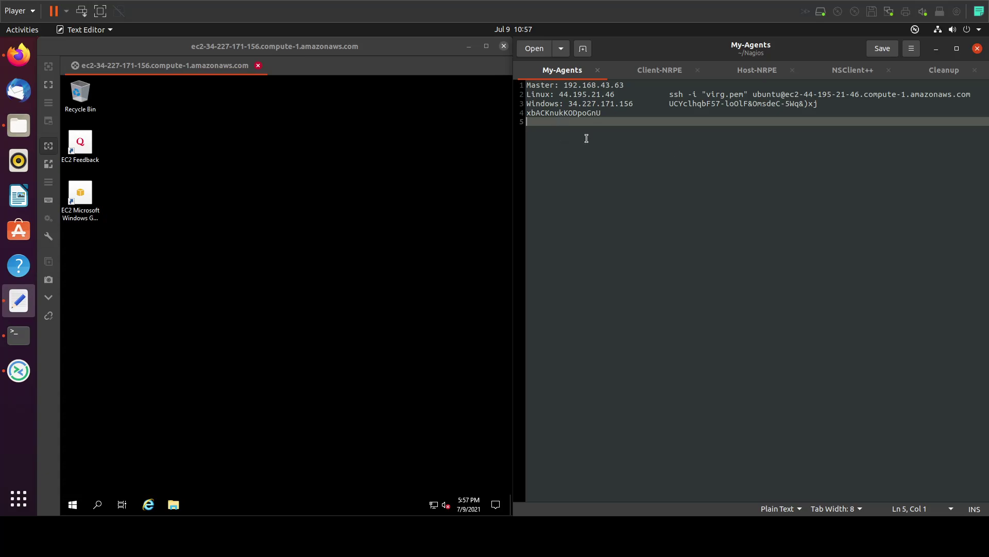
# Launch Server Manager from Start and open Local Server's Windows Defender Firewall settings.
pyautogui.click(180, 290)
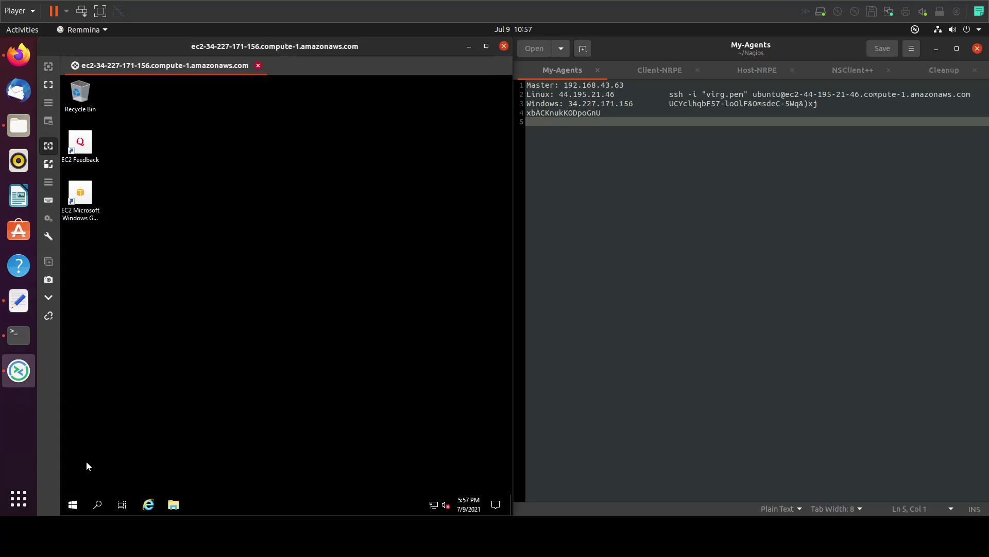
pyautogui.click(76, 513)
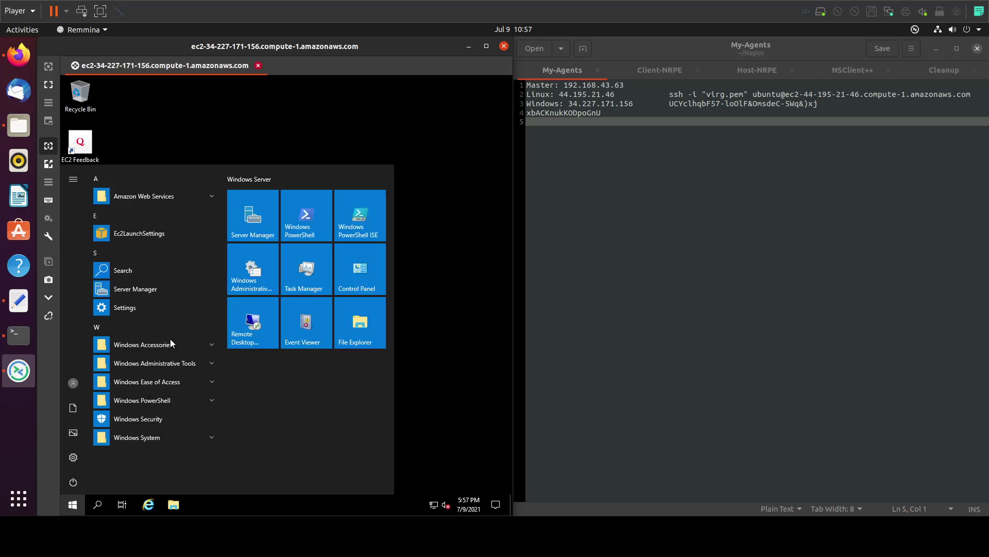
pyautogui.click(264, 210)
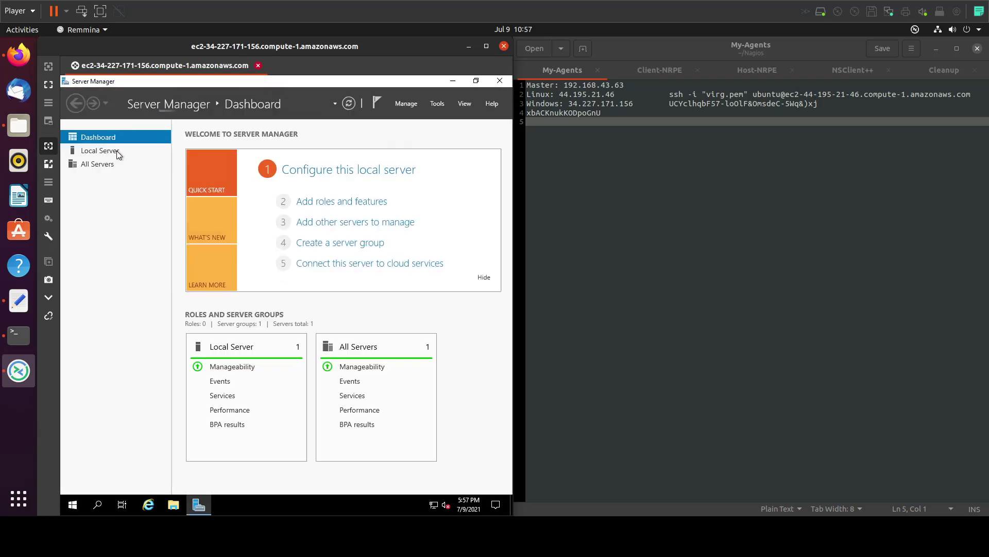
pyautogui.click(113, 151)
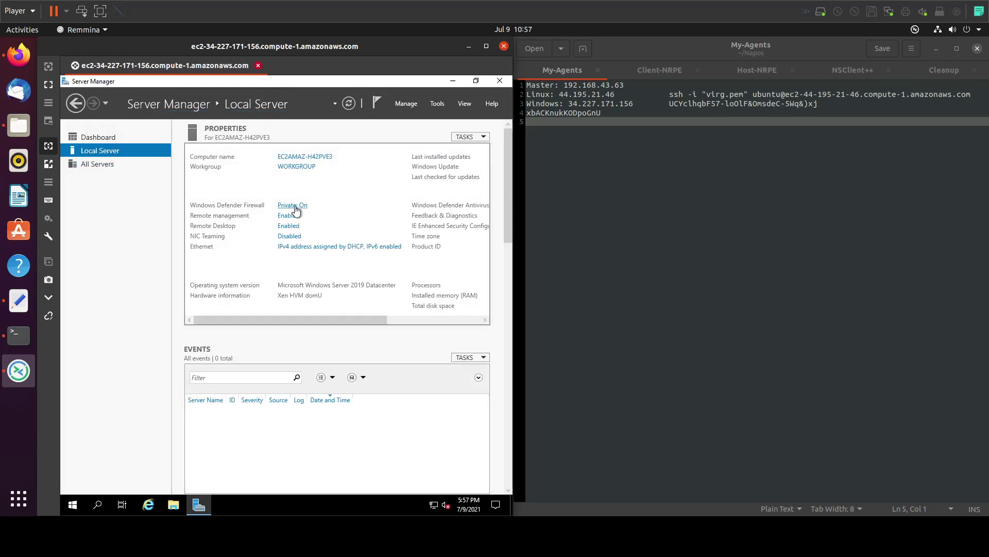
pyautogui.click(295, 206)
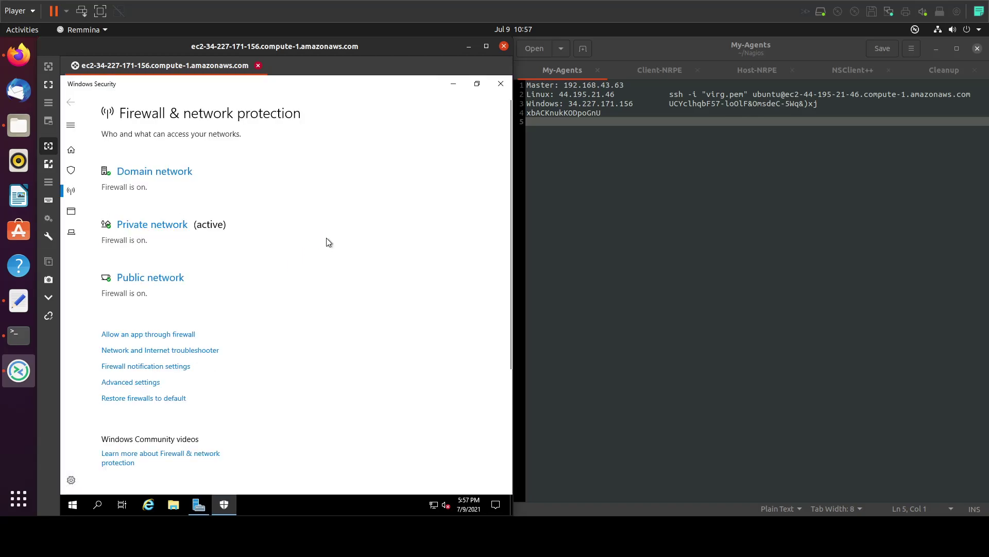
# Turn off the domain and private network firewalls.
pyautogui.click(153, 172)
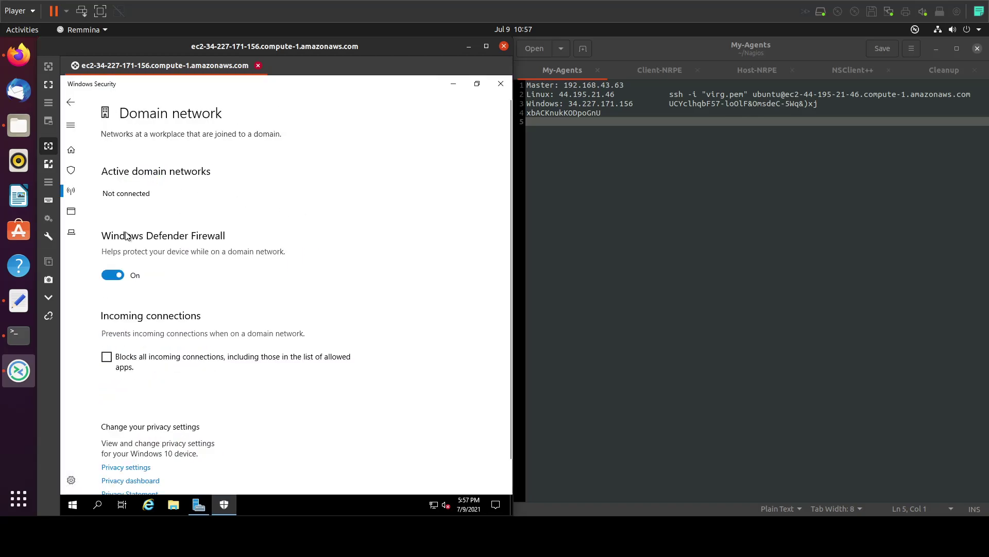
pyautogui.click(113, 275)
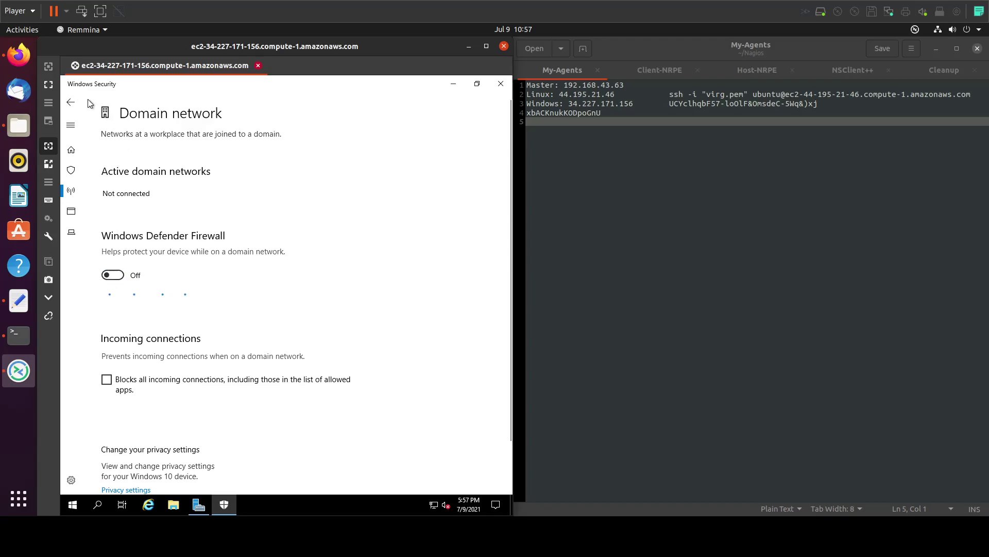
pyautogui.click(71, 102)
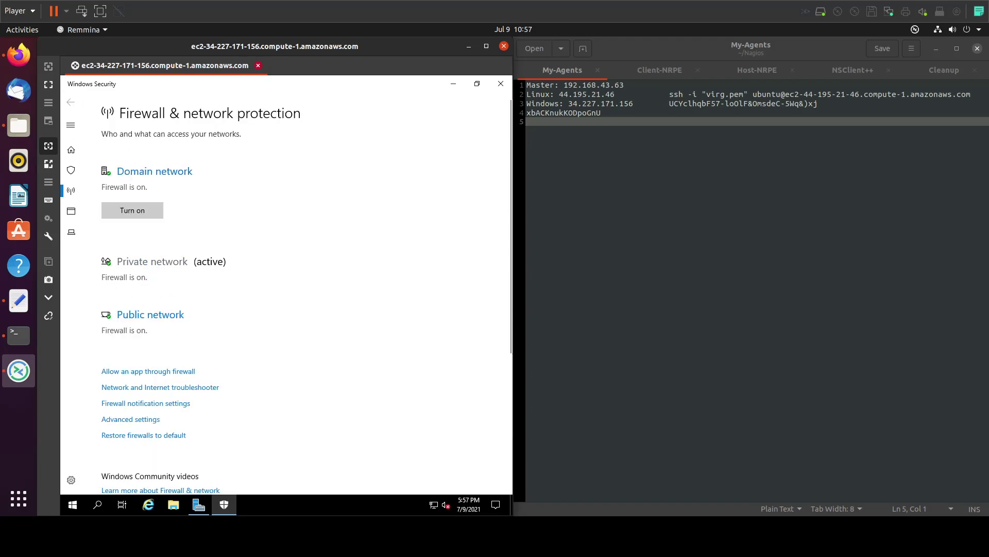
pyautogui.click(133, 261)
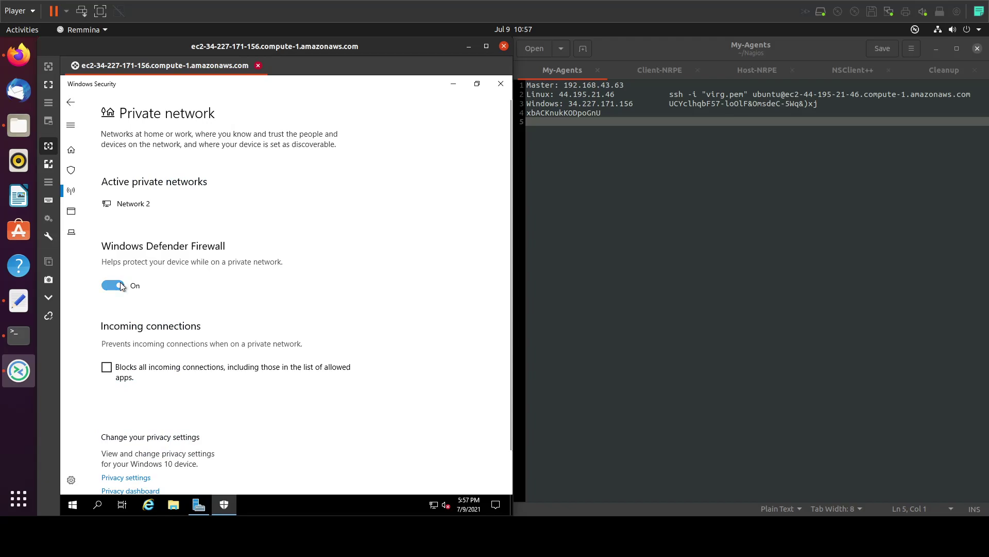
pyautogui.click(115, 285)
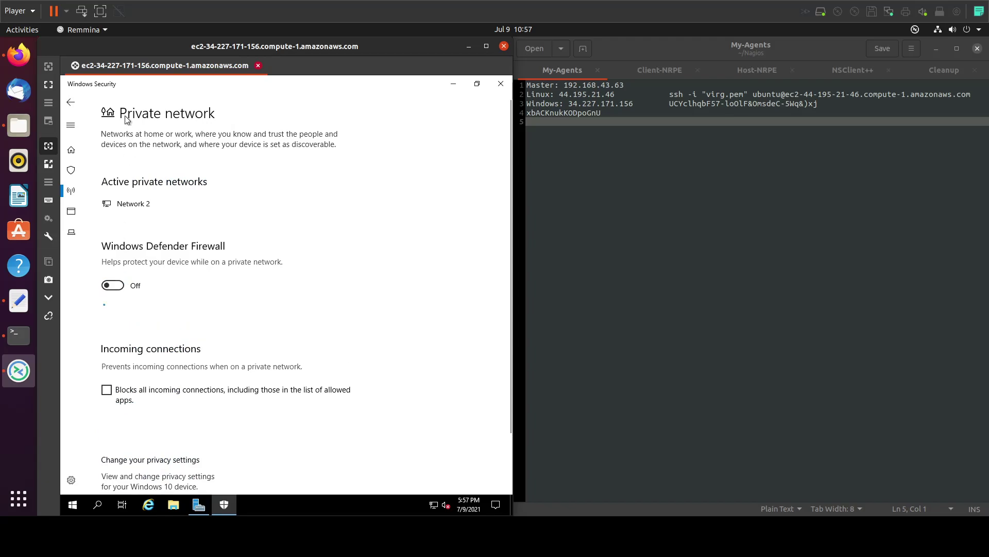
pyautogui.click(74, 108)
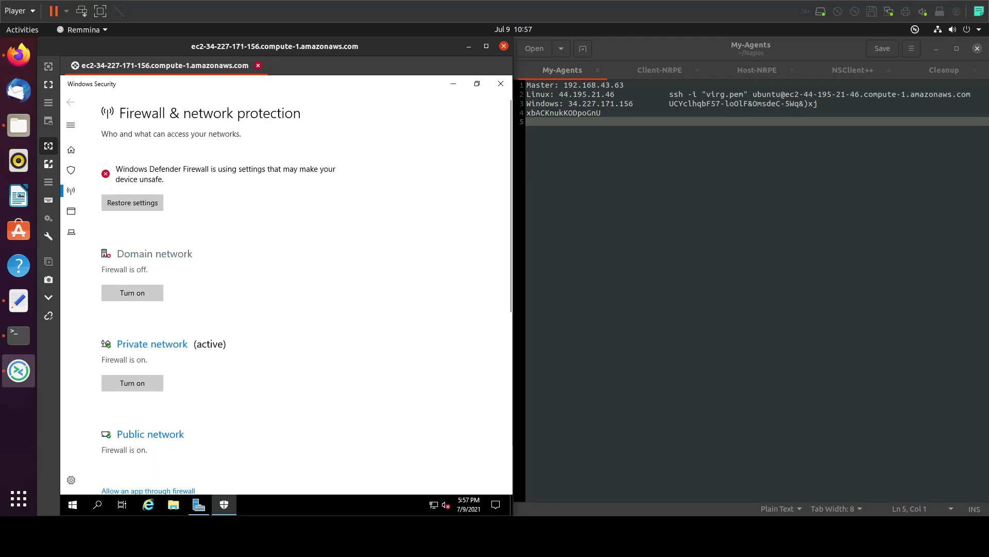
# Turn off the public network firewall, re-disable the private one, and close Windows Security.
pyautogui.click(123, 384)
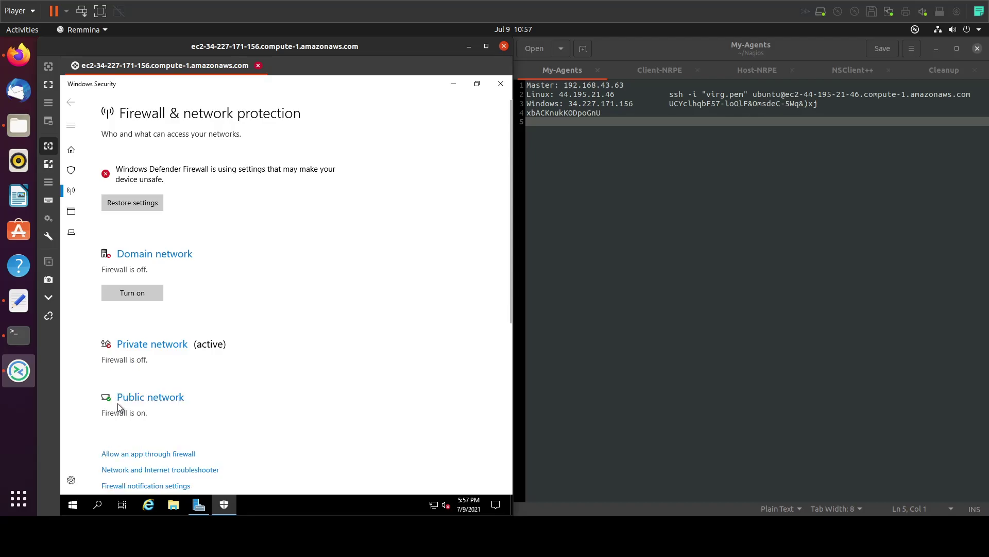
pyautogui.click(139, 400)
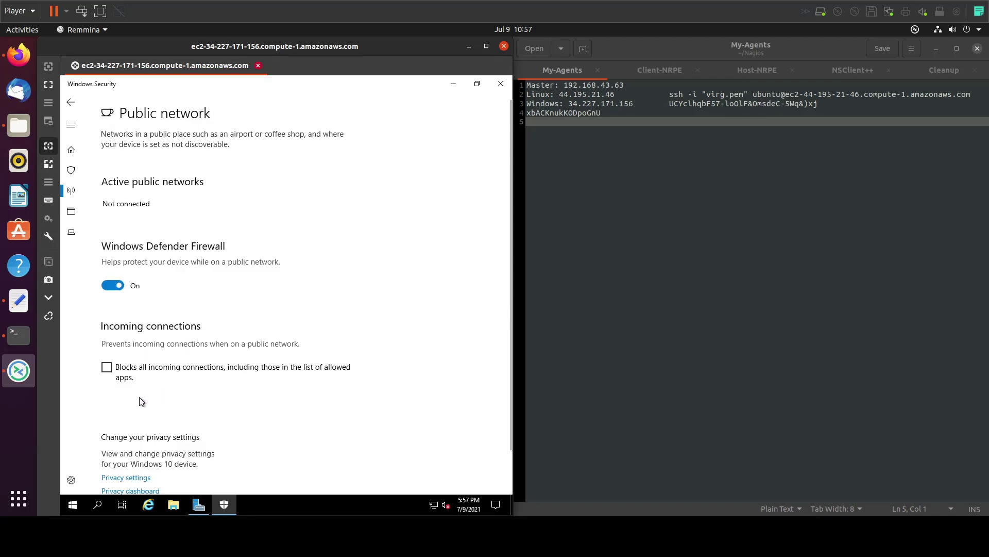
pyautogui.click(112, 285)
pyautogui.click(72, 103)
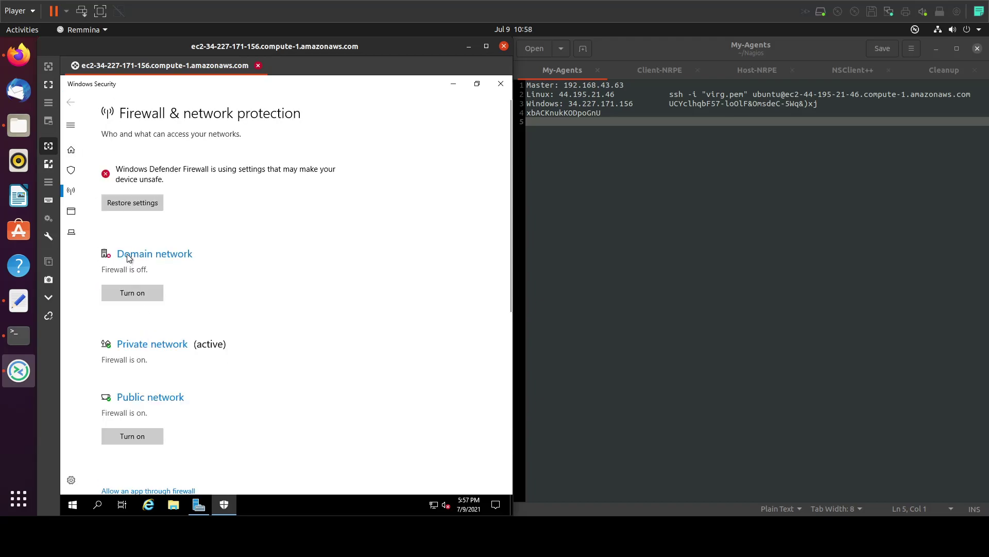
pyautogui.click(136, 345)
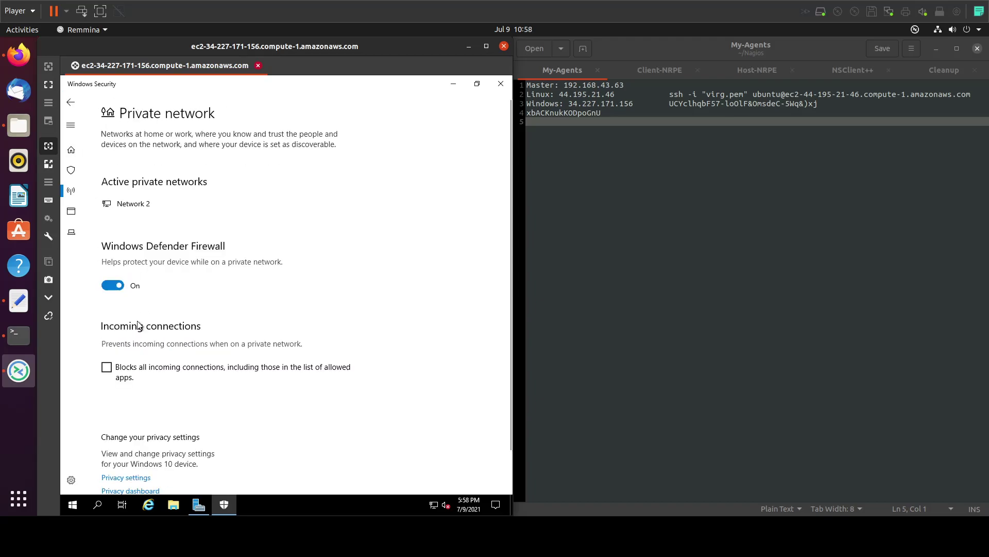
pyautogui.click(115, 286)
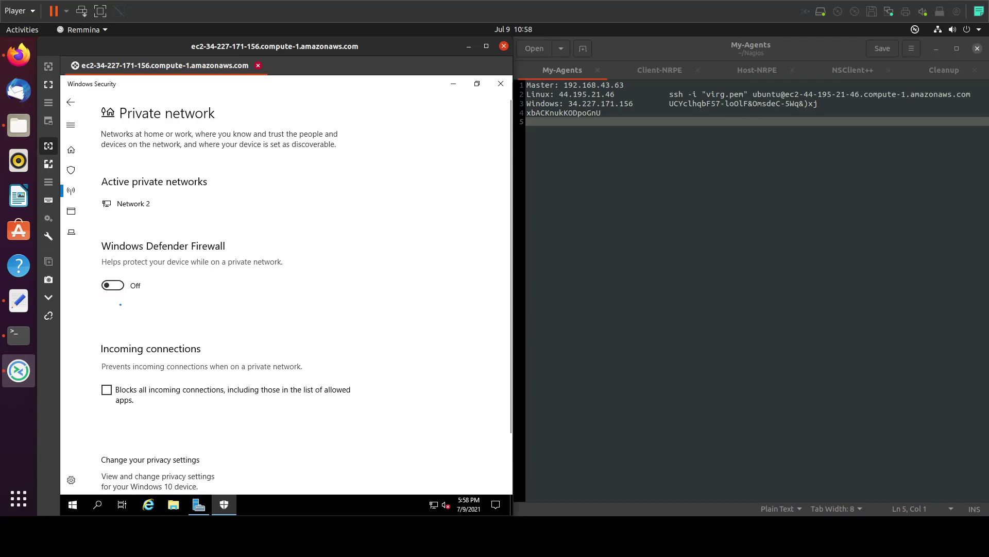
pyautogui.click(70, 102)
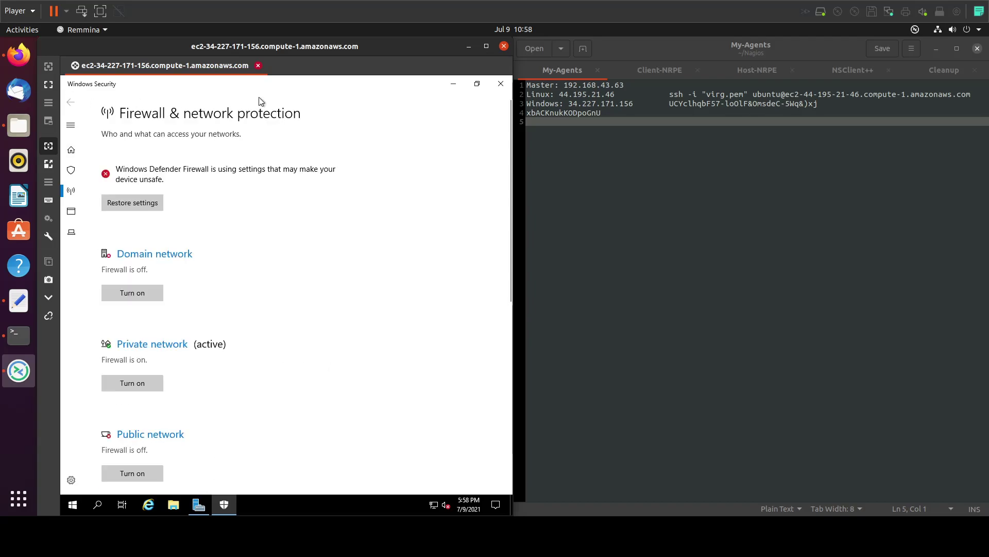
pyautogui.click(500, 84)
# Set IE Enhanced Security Configuration Off for Administrators and Users, then close Server Manager.
pyautogui.moveTo(358, 320); pyautogui.dragTo(458, 316)
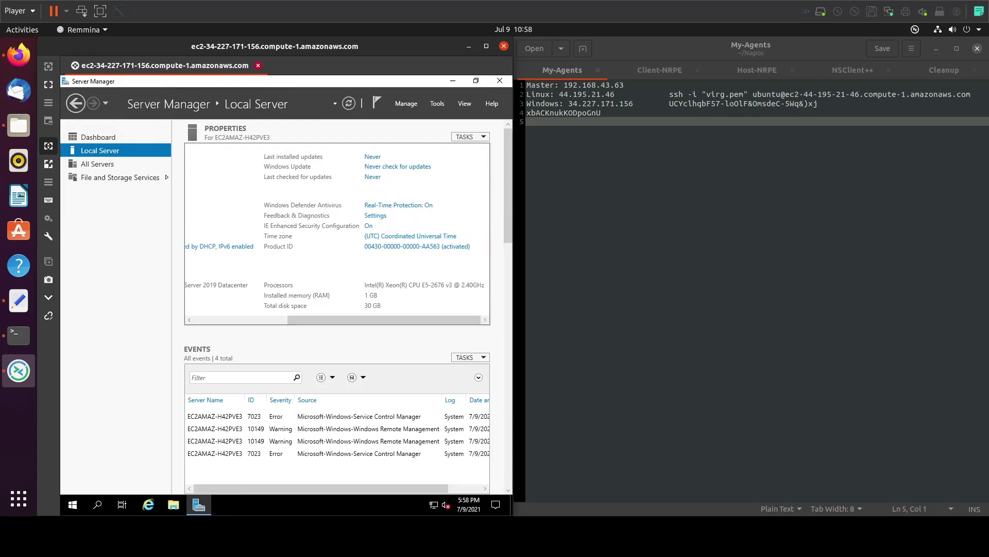
pyautogui.click(368, 225)
pyautogui.click(220, 277)
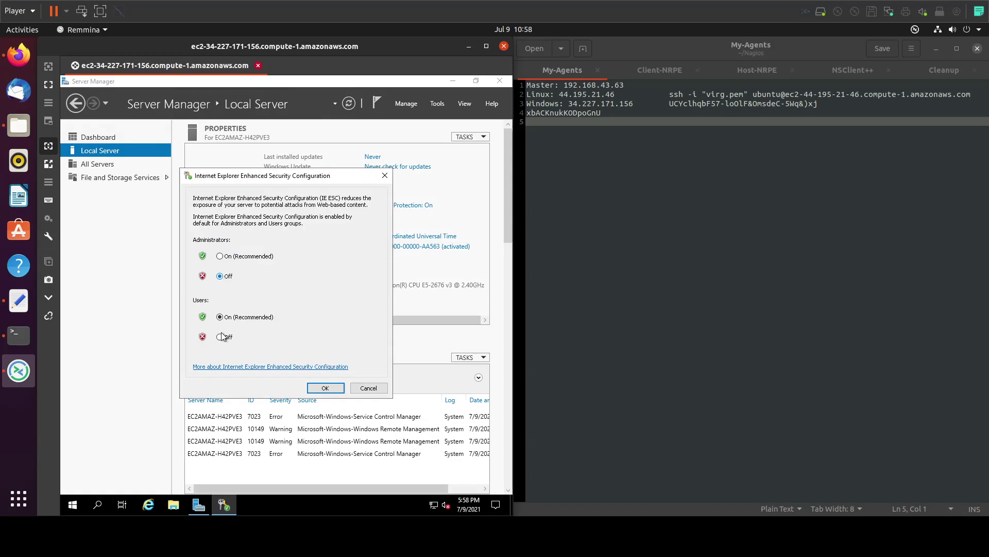
pyautogui.click(221, 337)
pyautogui.click(322, 389)
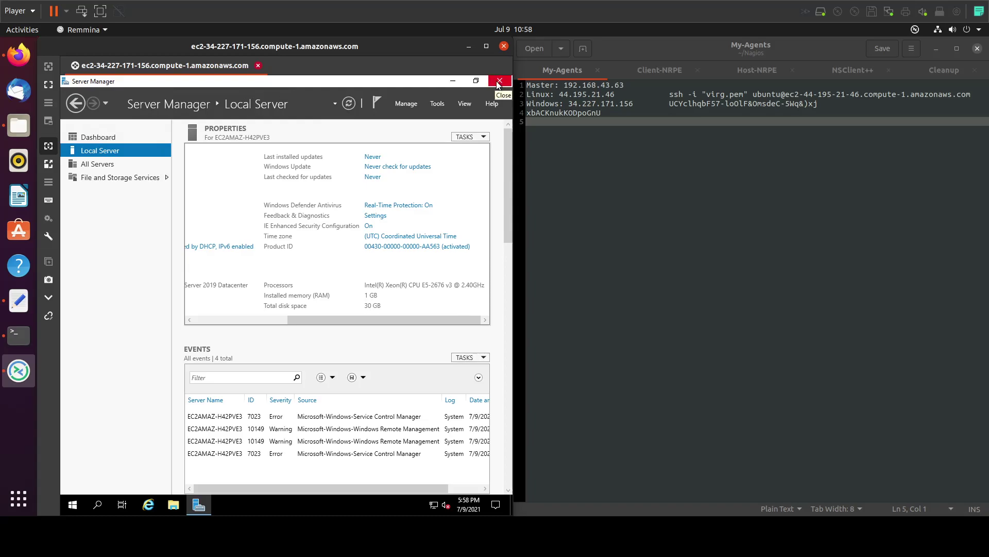
pyautogui.click(499, 82)
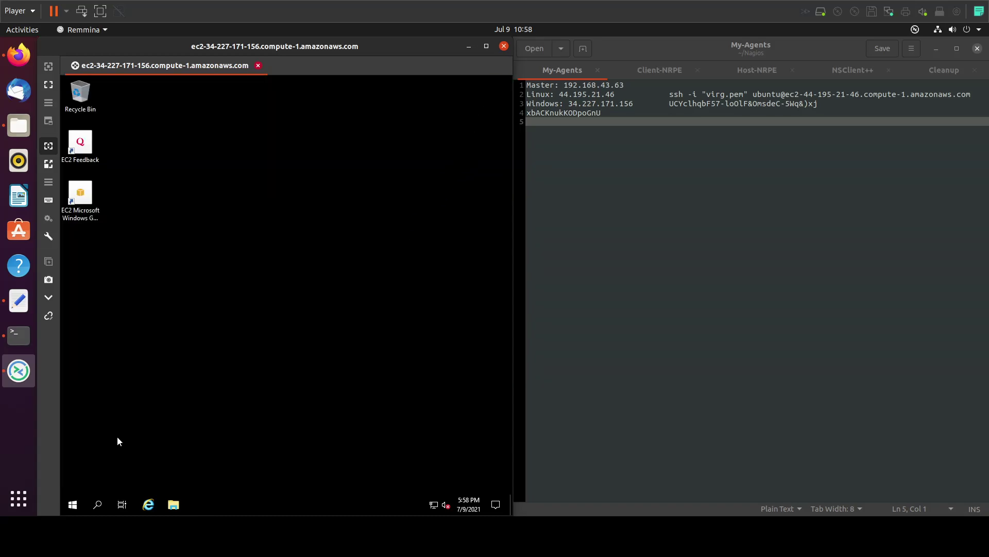
# Launch and maximize Internet Explorer, and copy the NSClient download URL from the notes.
pyautogui.click(148, 505)
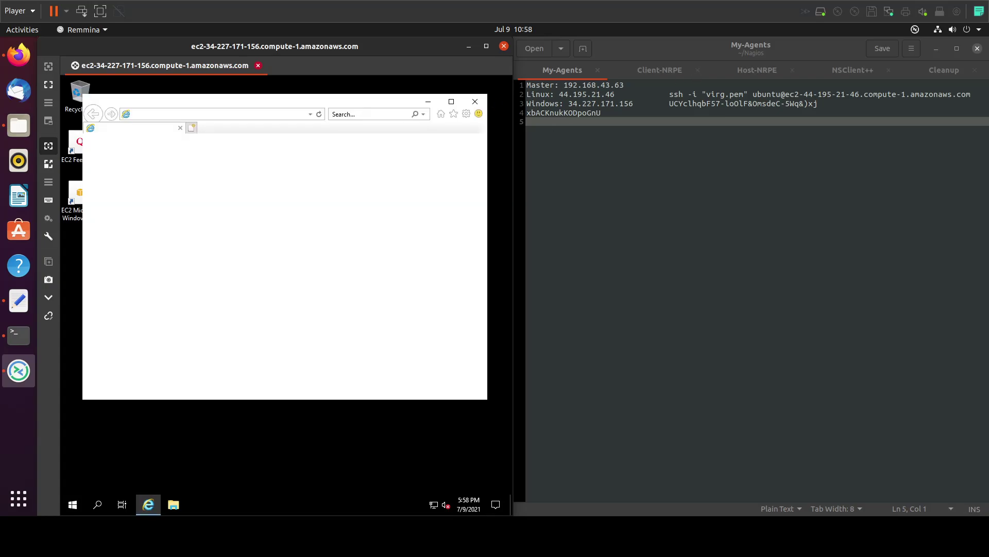
pyautogui.click(452, 101)
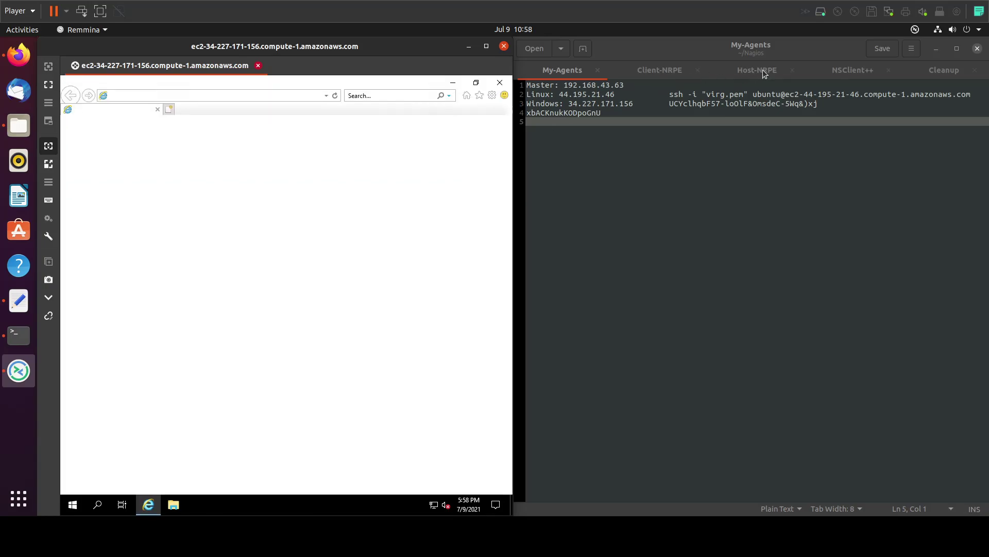
pyautogui.click(846, 71)
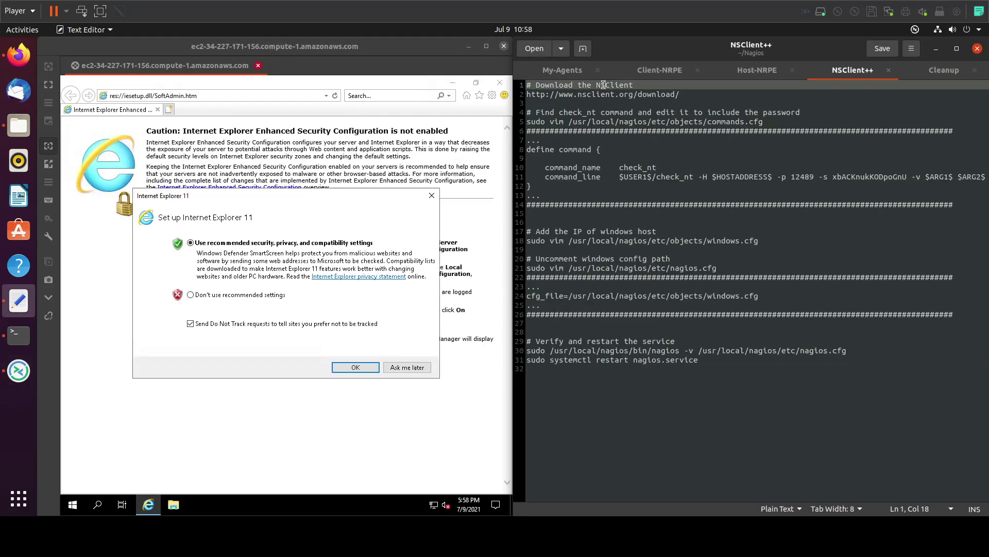
pyautogui.tripleClick(604, 85)
pyautogui.tripleClick(615, 96)
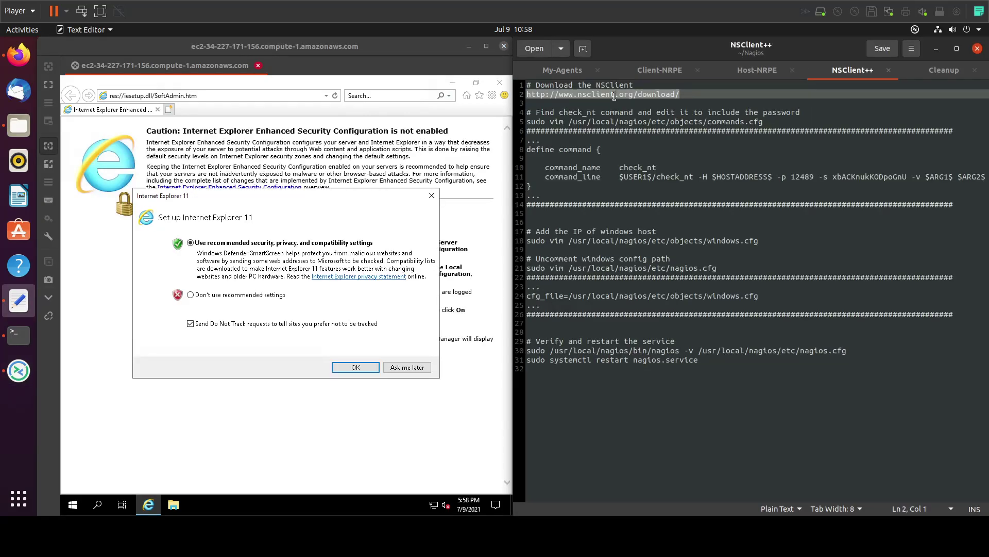
pyautogui.rightClick(614, 96)
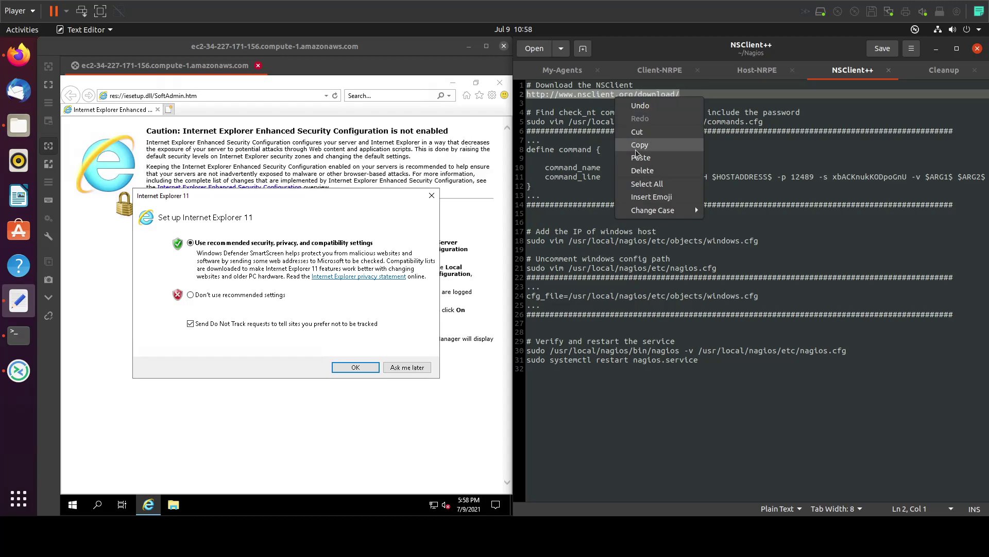
pyautogui.click(633, 147)
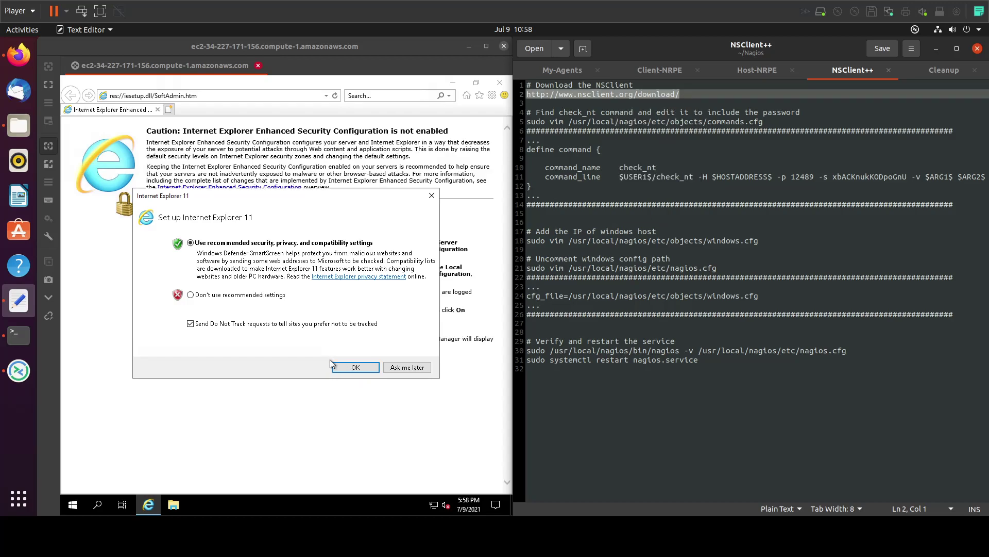
# Accept recommended IE11 settings and load the copied NSClient download address.
pyautogui.click(355, 368)
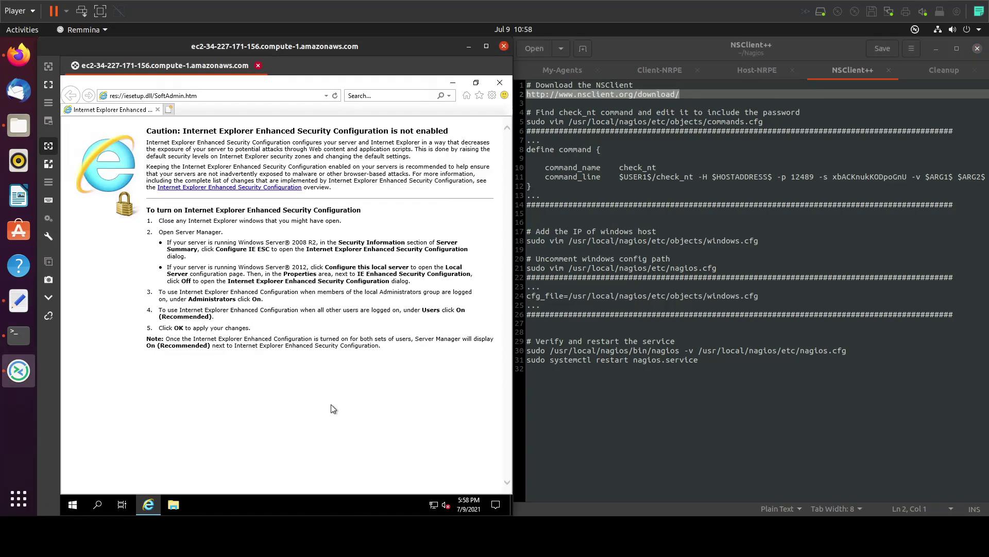
pyautogui.click(259, 98)
pyautogui.hotkey('ctrl', 'v')
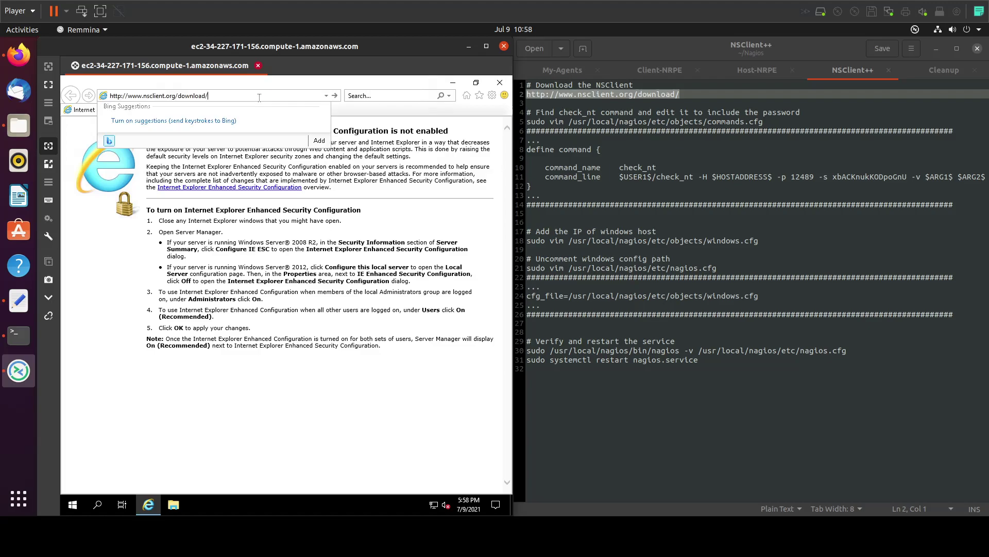
pyautogui.press('Return')
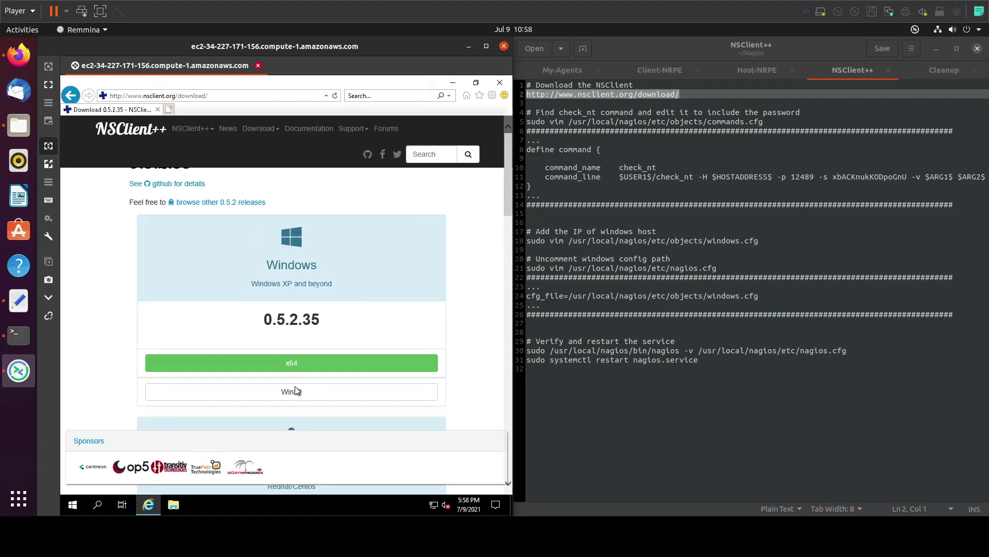
# Save the 64-bit NSCP-0.5.2.35-x64.msi installer and close Internet Explorer.
pyautogui.click(292, 370)
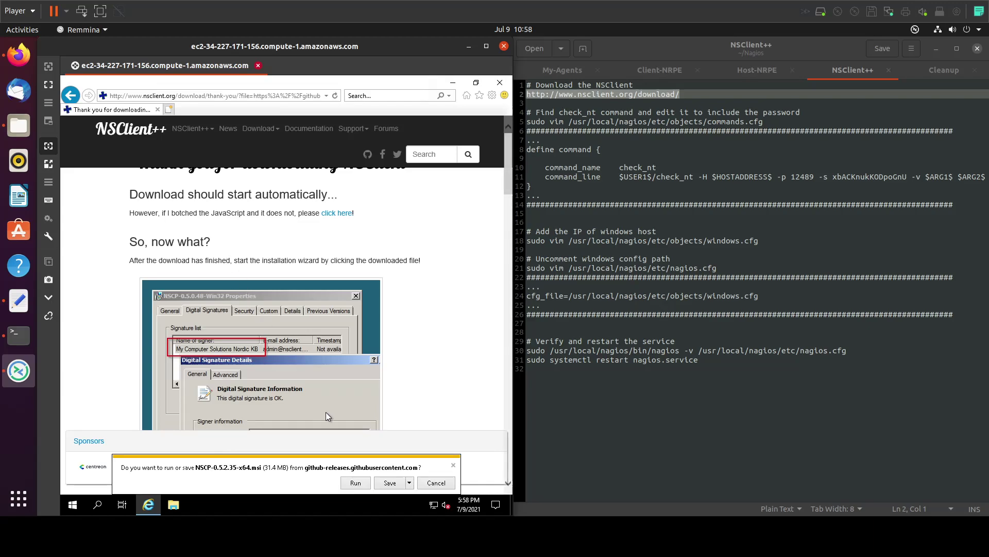
pyautogui.click(397, 487)
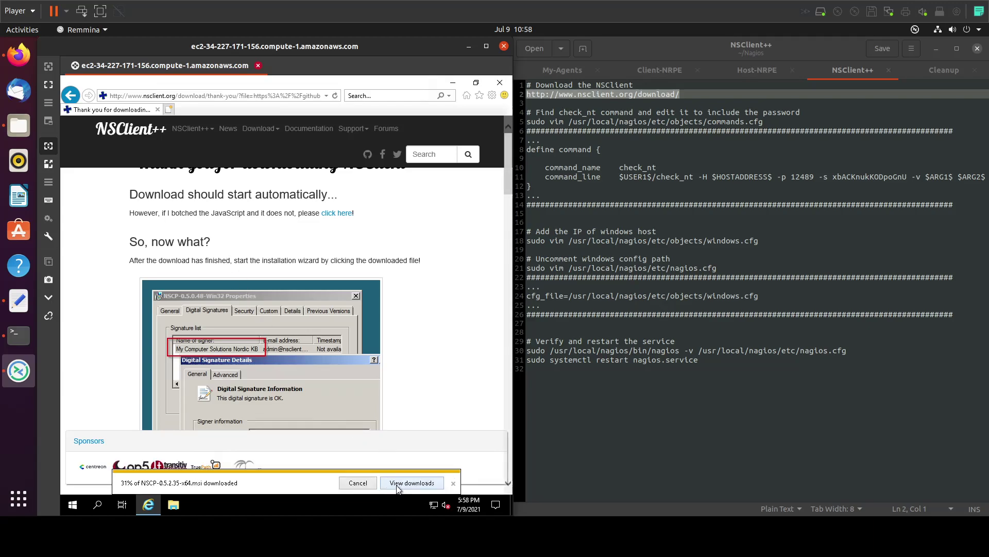
pyautogui.click(453, 485)
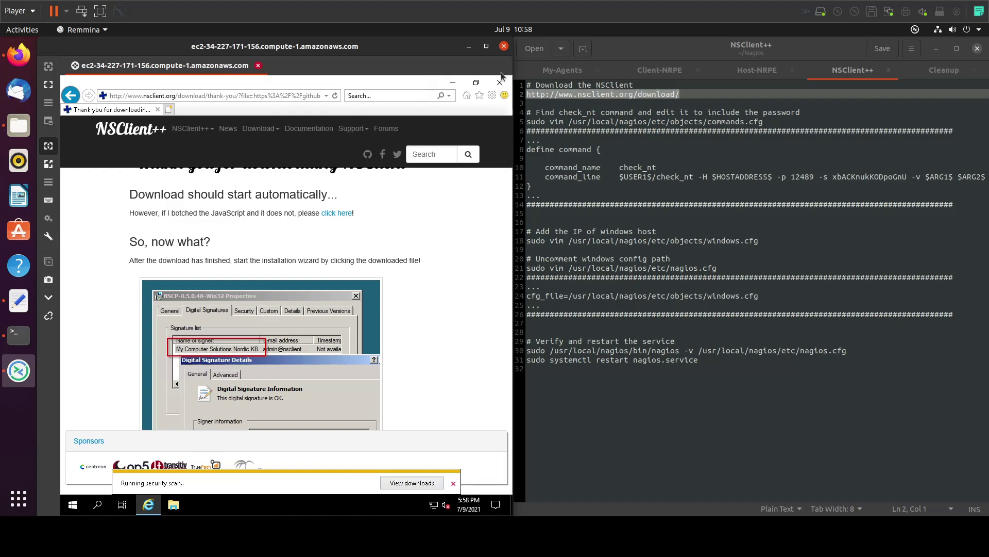
pyautogui.click(499, 87)
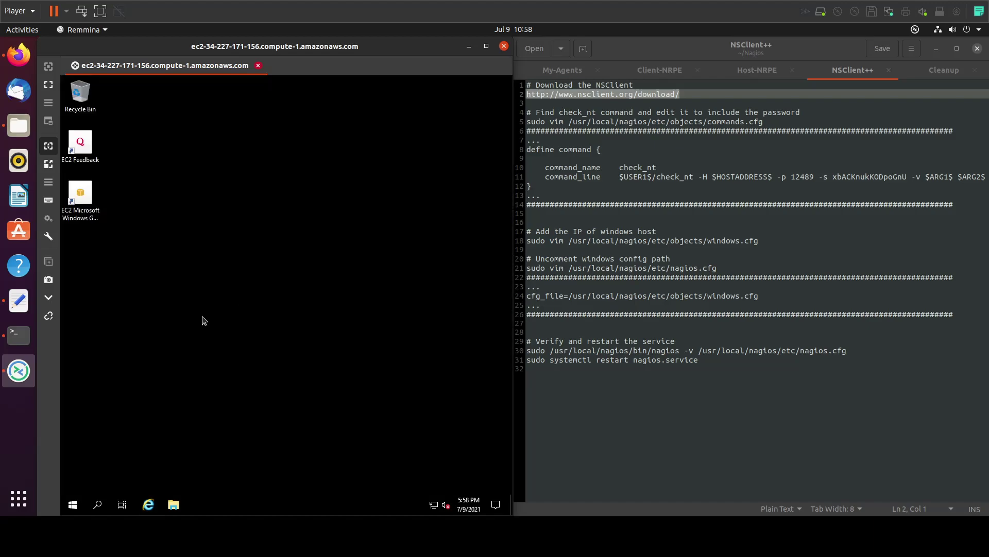
# Run the NSCP installer from Downloads, keep Generic monitoring tool, and choose Typical setup.
pyautogui.click(172, 508)
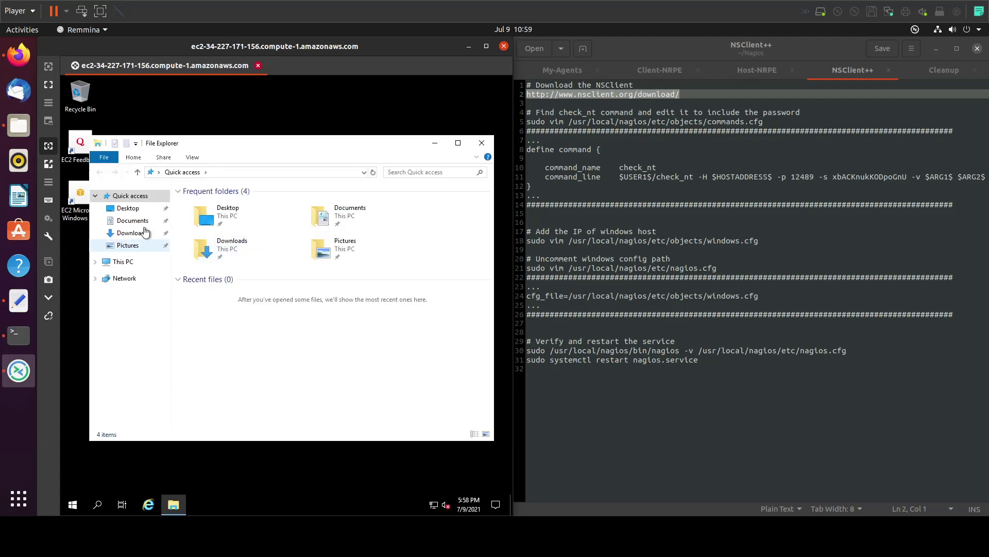
pyautogui.click(135, 233)
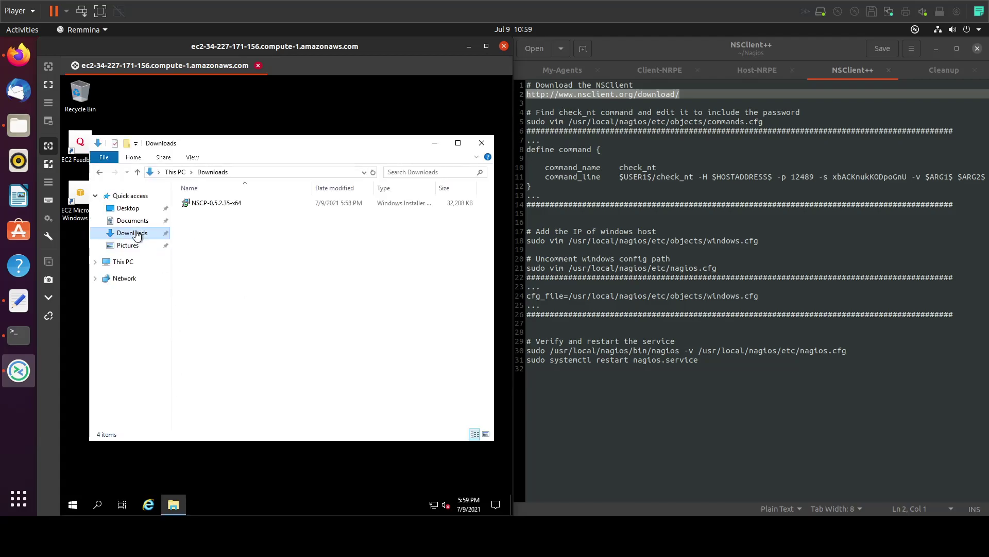
pyautogui.doubleClick(224, 204)
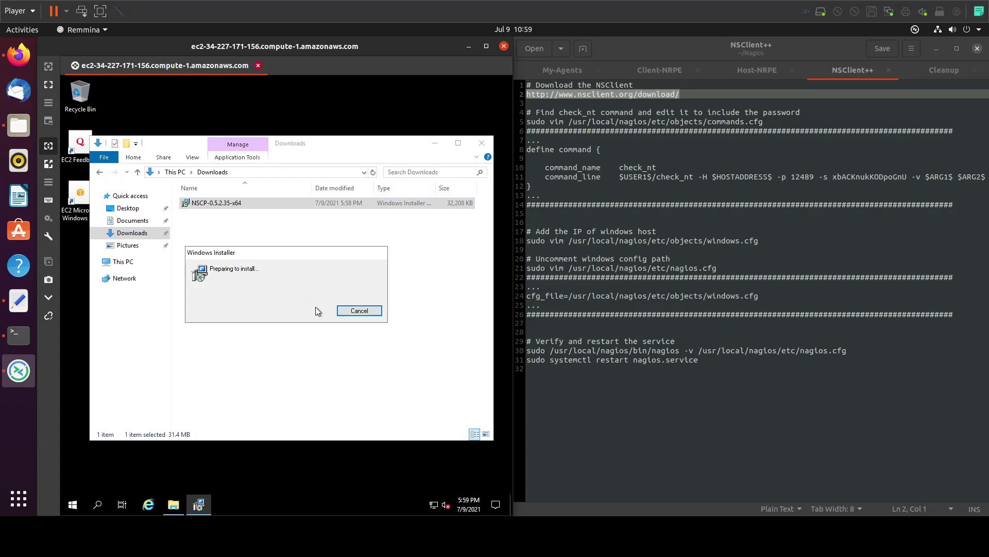
pyautogui.click(339, 371)
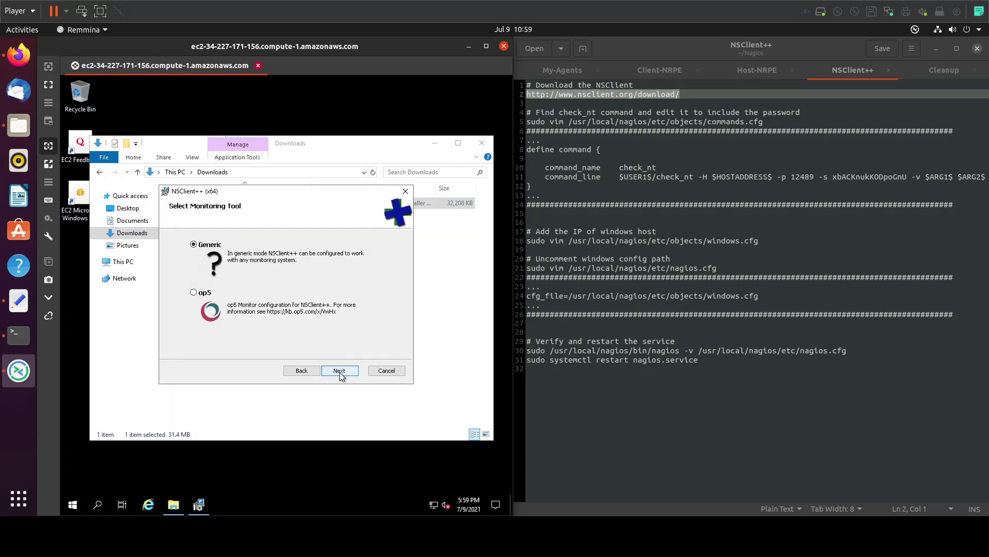
pyautogui.click(337, 371)
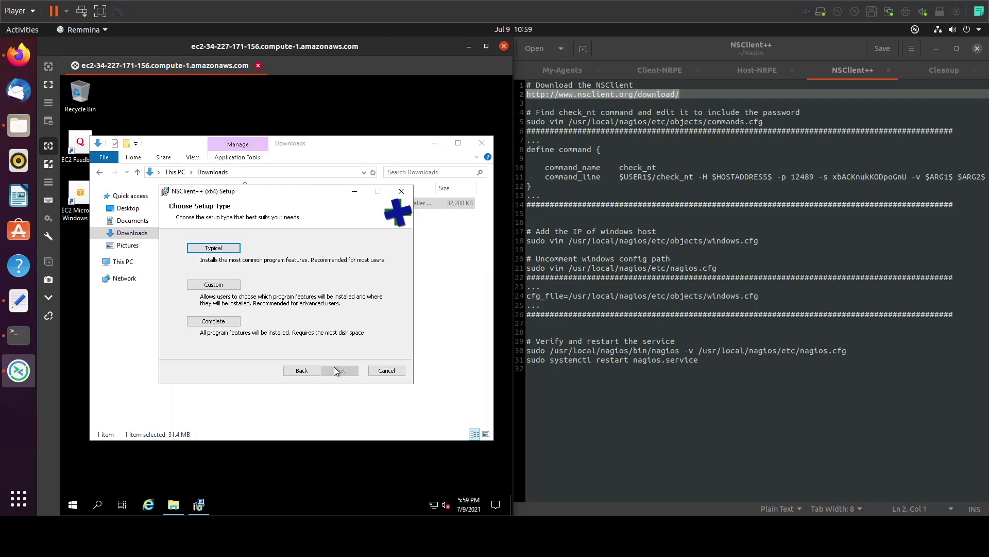
pyautogui.click(214, 248)
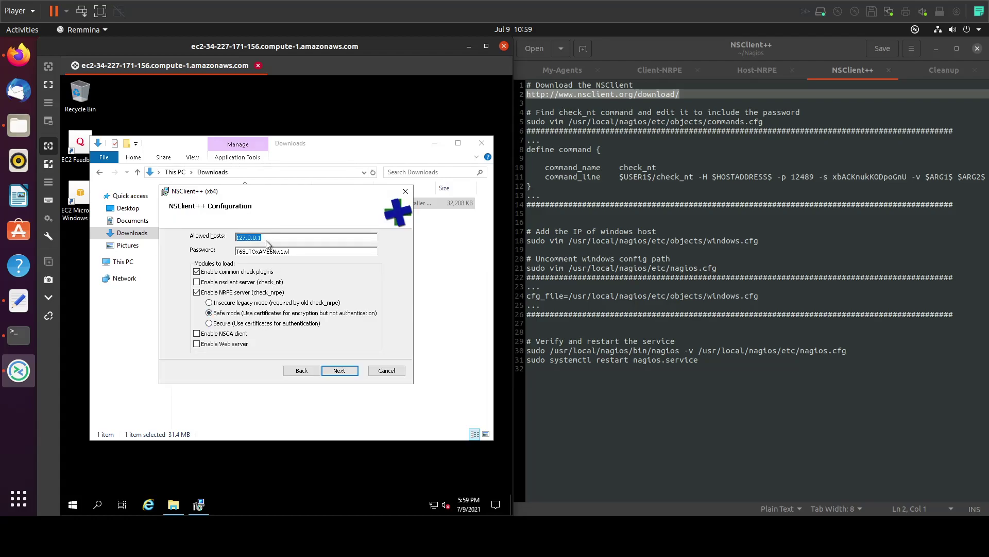
# Replace the allowed host 127.0.0.1 with master IP 192.168.43.63 from the My-Agents notes.
pyautogui.click(562, 64)
pyautogui.click(566, 73)
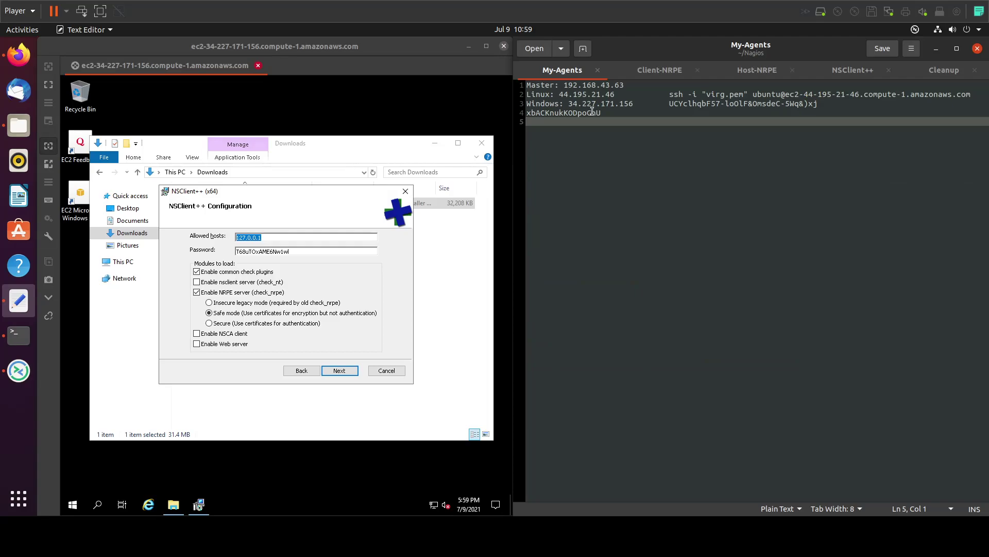
pyautogui.moveTo(627, 86); pyautogui.dragTo(564, 86)
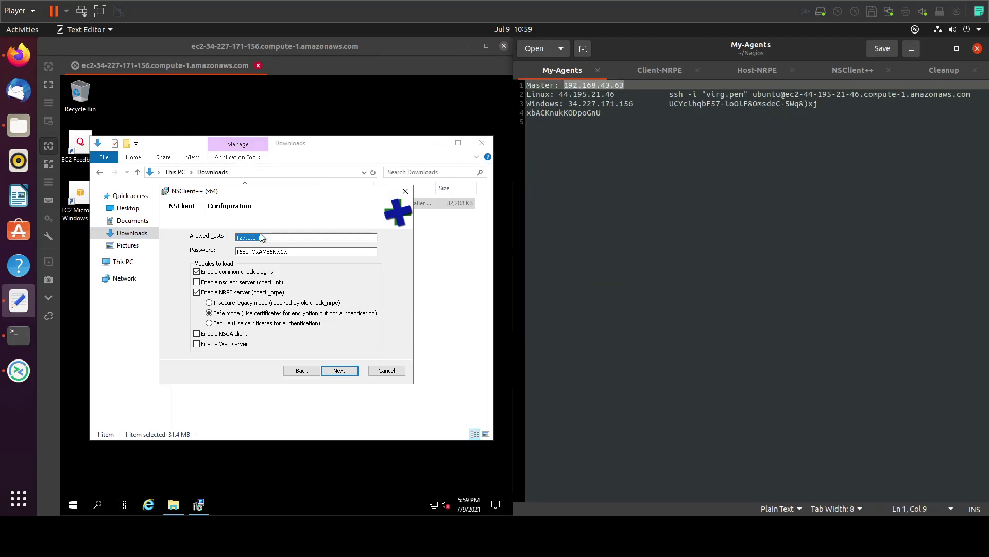
pyautogui.hotkey('ctrl', 'v')
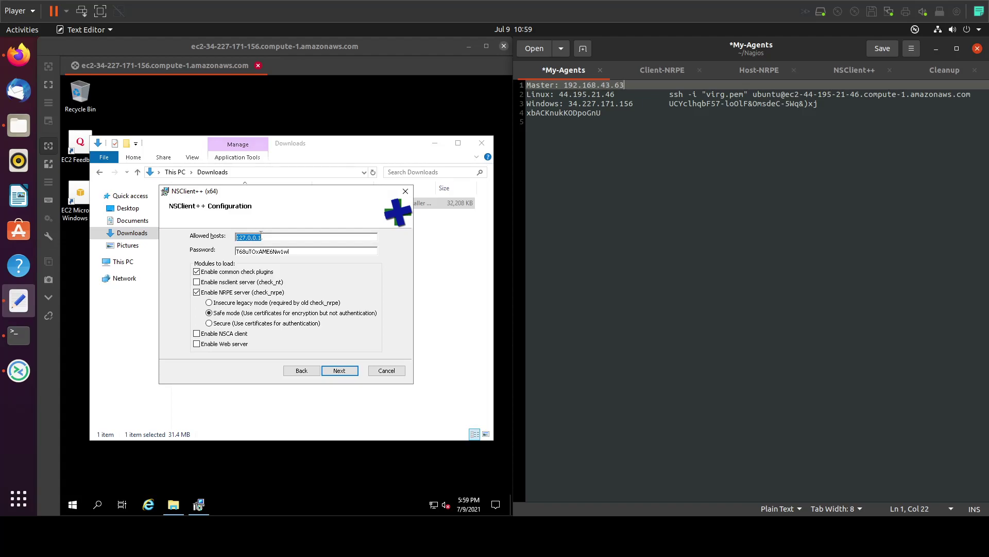
pyautogui.click(260, 235)
pyautogui.doubleClick(260, 236)
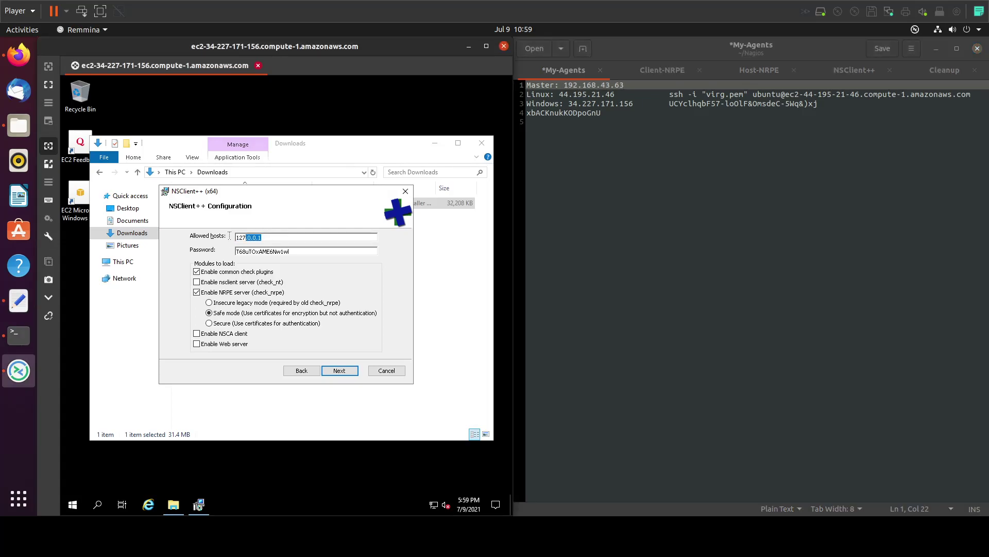
pyautogui.hotkey('ctrl', 'v')
# Record the generated password on notes line 4, enable nsclient server, and disable NRPE.
pyautogui.moveTo(289, 251); pyautogui.dragTo(240, 251)
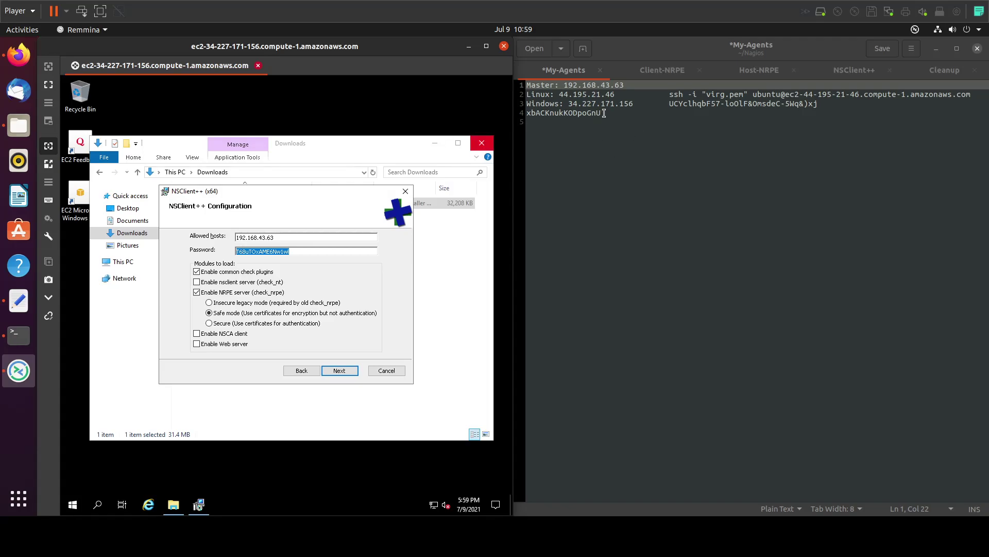
pyautogui.moveTo(601, 113); pyautogui.dragTo(526, 113)
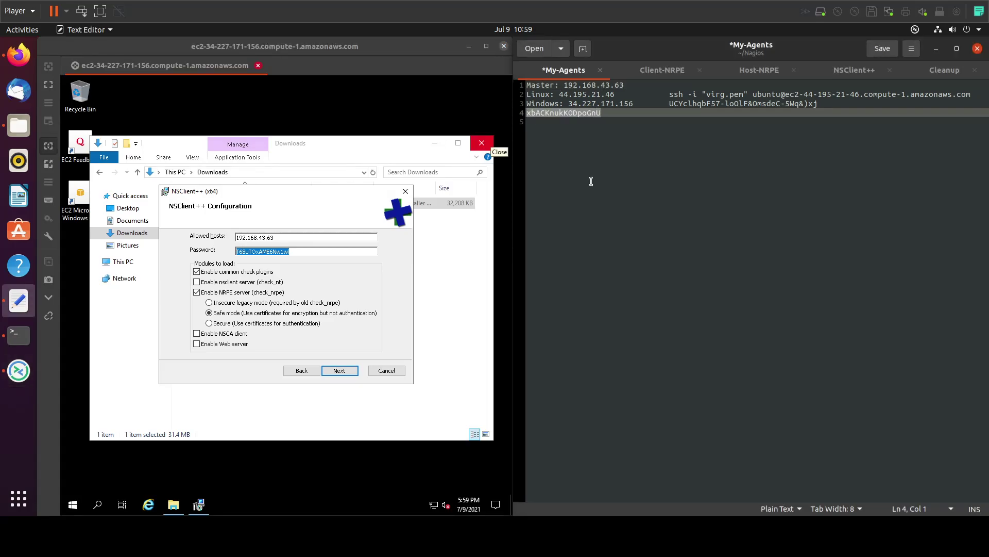
pyautogui.hotkey('ctrl', 'v')
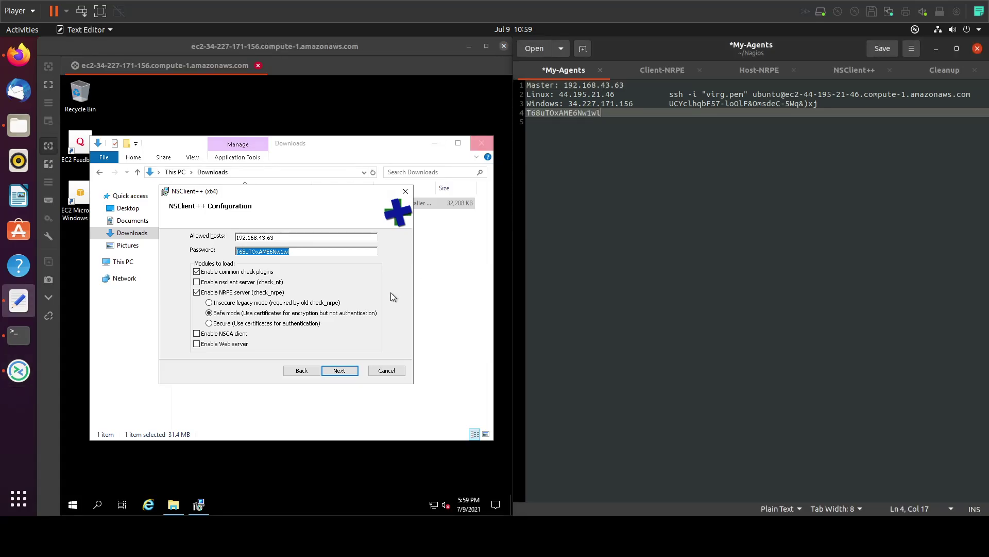
pyautogui.click(198, 296)
pyautogui.click(197, 292)
pyautogui.click(196, 282)
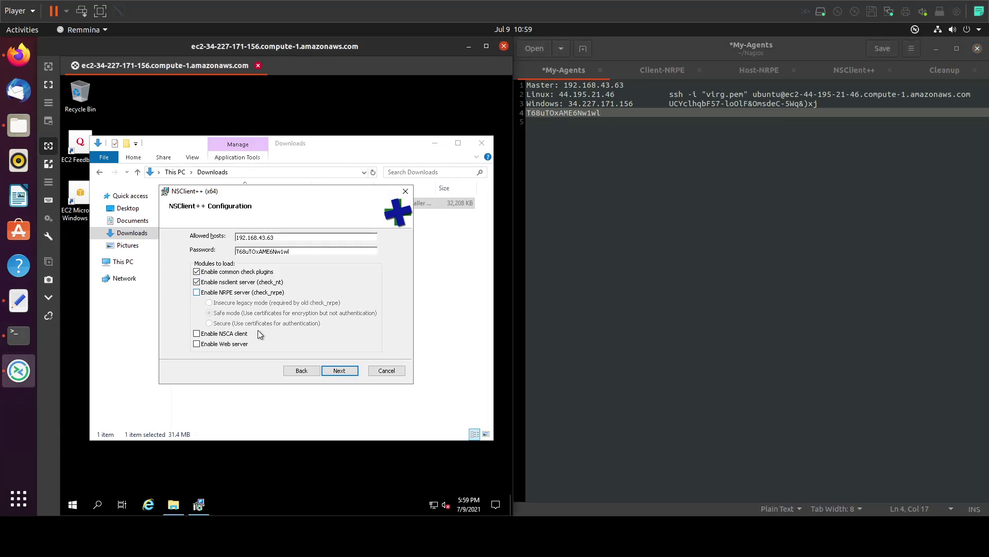
# Install NSClient++ with these settings, finish the wizard, and close the Downloads window.
pyautogui.click(340, 371)
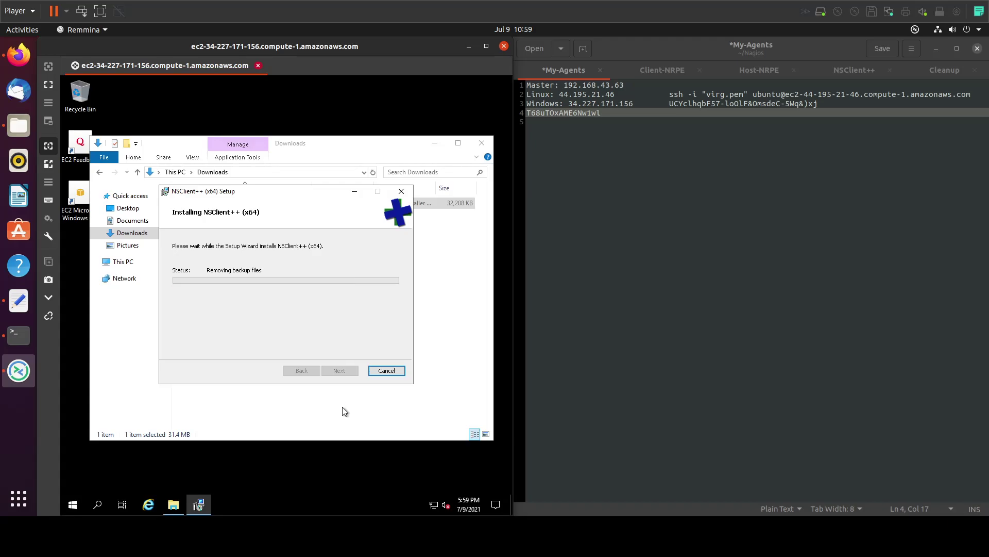
pyautogui.click(339, 371)
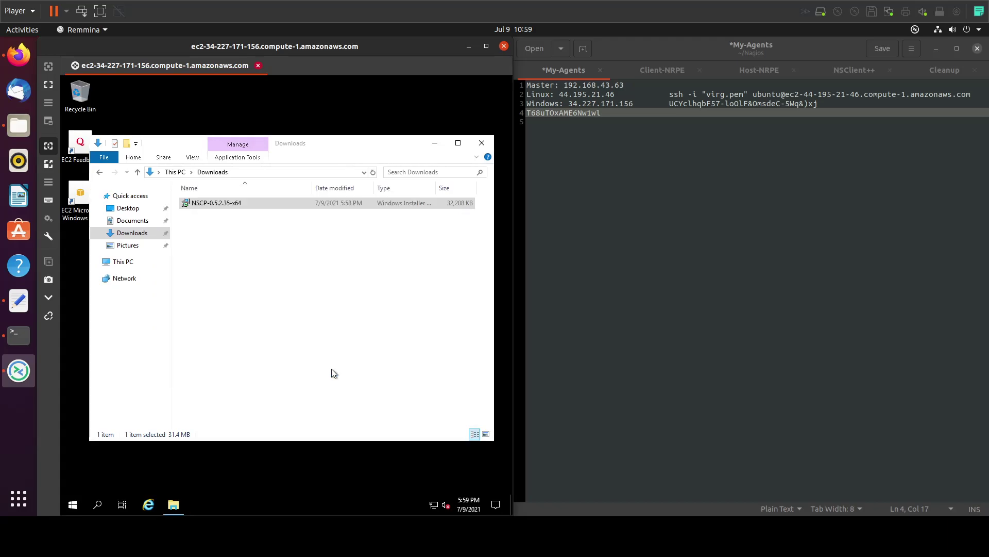
pyautogui.click(481, 143)
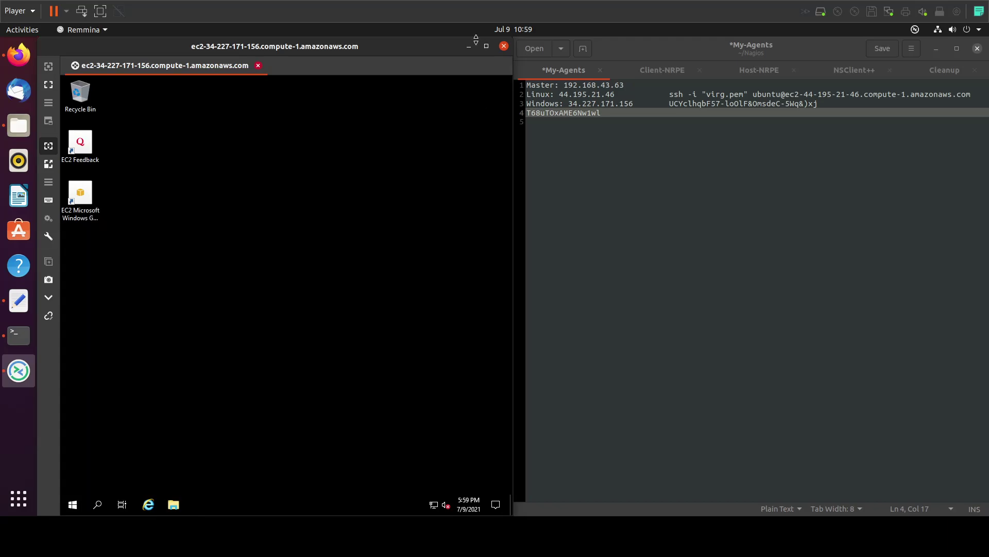